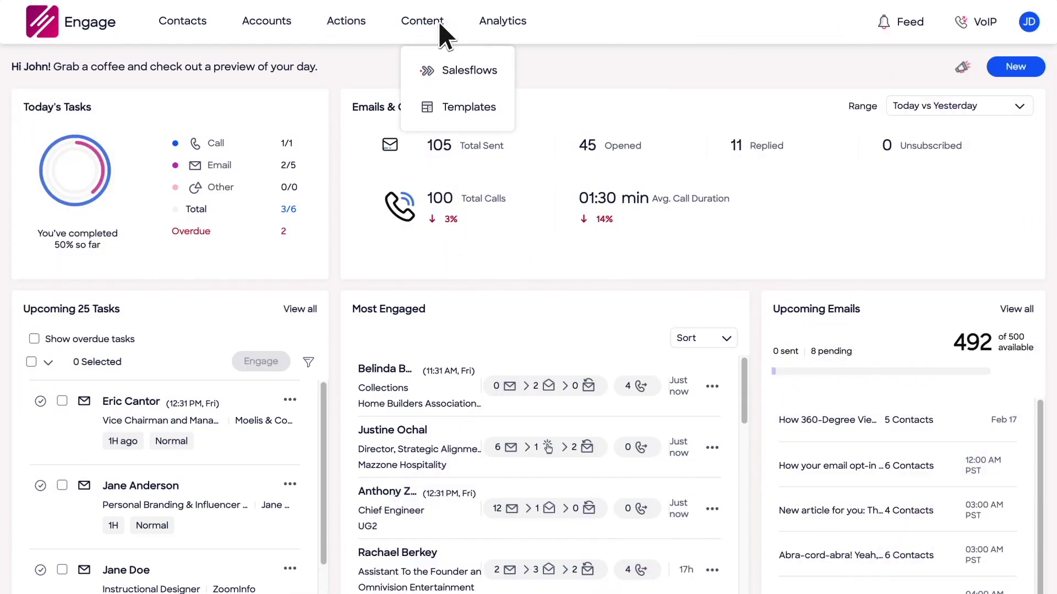
- From the empty Salesflows list, start a new salesflow to reach the New Salesflow Template chooser
{"action": "left_click", "coordinate": [474, 69]}
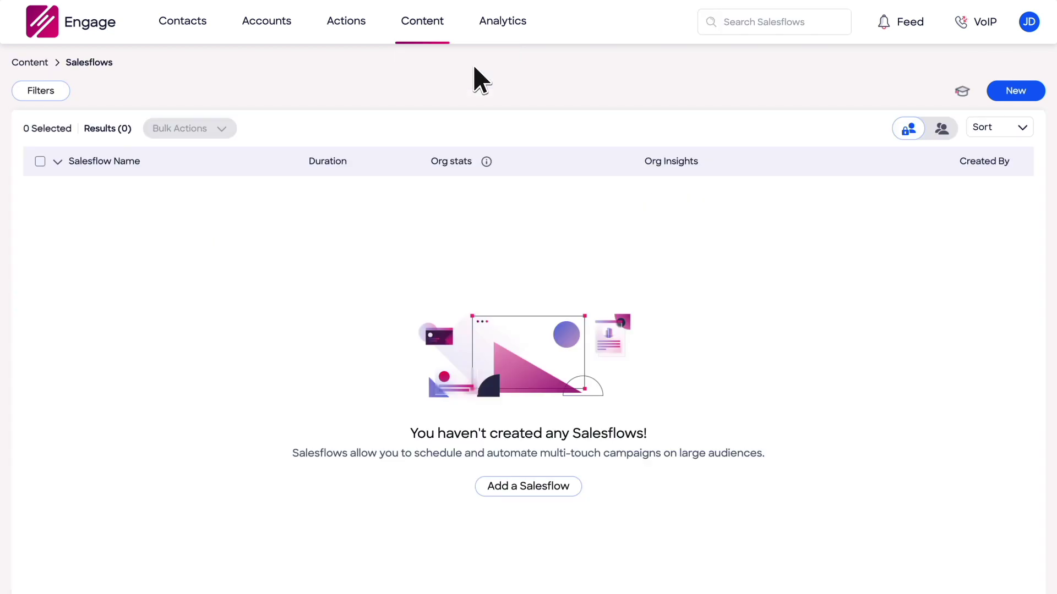
{"action": "left_click", "coordinate": [1015, 92]}
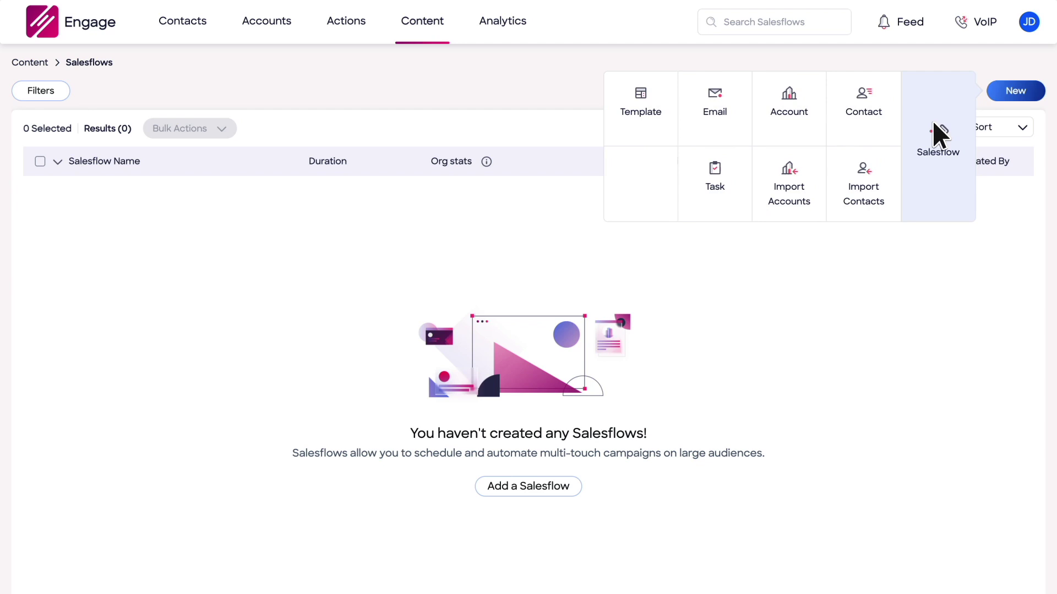
{"action": "left_click", "coordinate": [939, 135]}
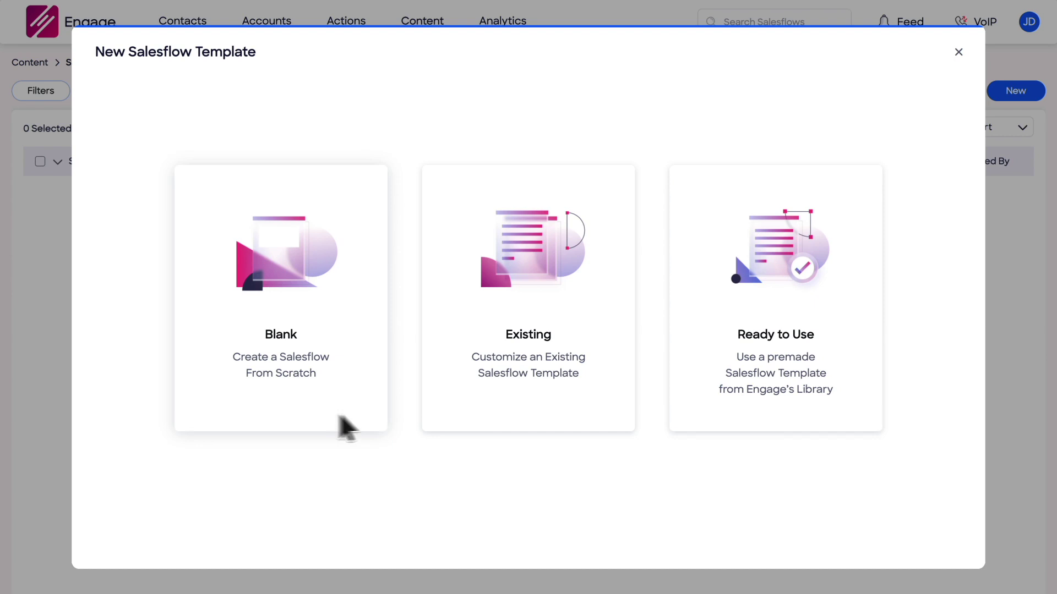
- Choose the Blank template and select the Salesflow Name field for 'New Business Outreach'
{"action": "left_click", "coordinate": [286, 415]}
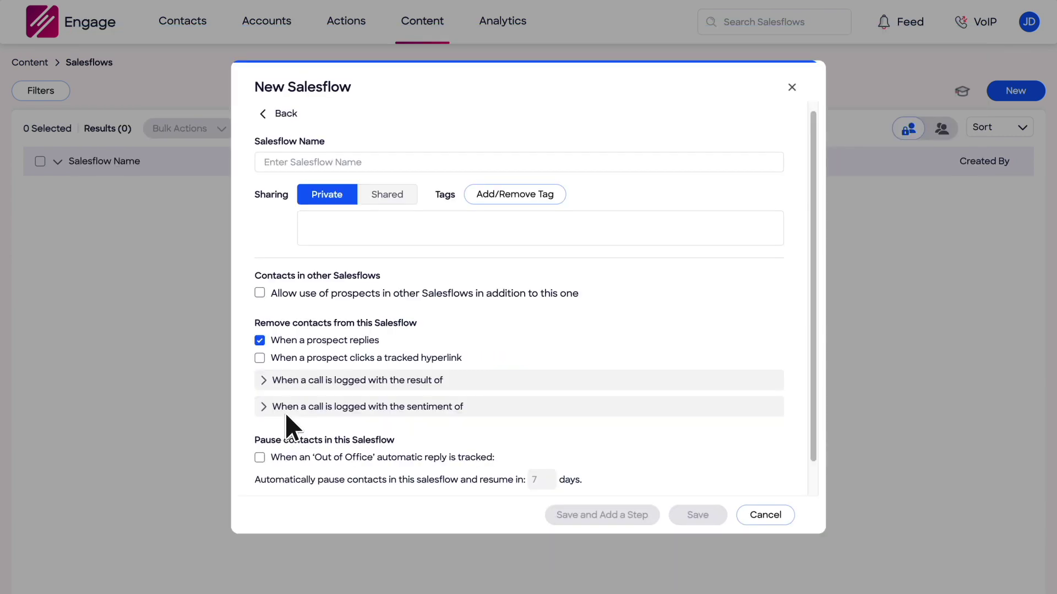
{"action": "left_click", "coordinate": [270, 169]}
{"action": "type", "text": "New Business Outreach"}
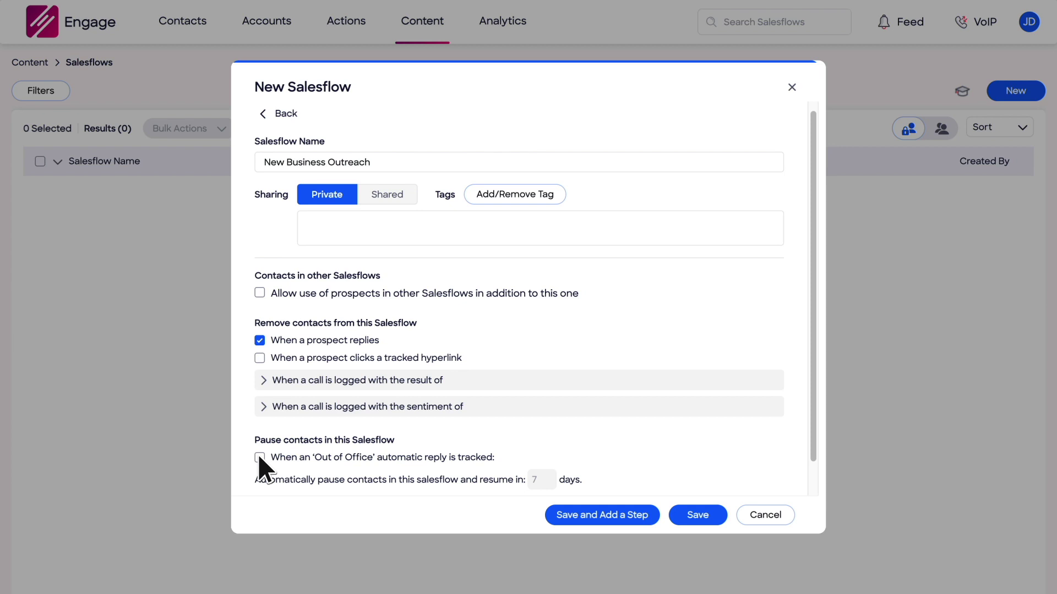
- Save the salesflow and keep Auto Email, with a 0-day delay, as the first step
{"action": "left_click", "coordinate": [599, 517]}
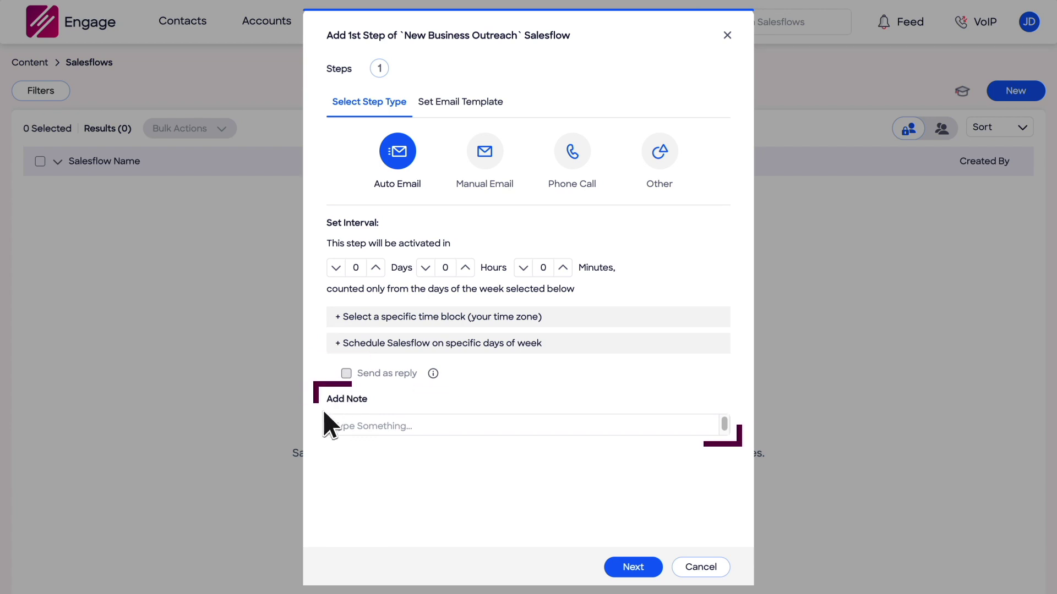
- Make the first auto email an A/B test using 'Cold Email with Value Prop' as Template 2
{"action": "left_click", "coordinate": [633, 568]}
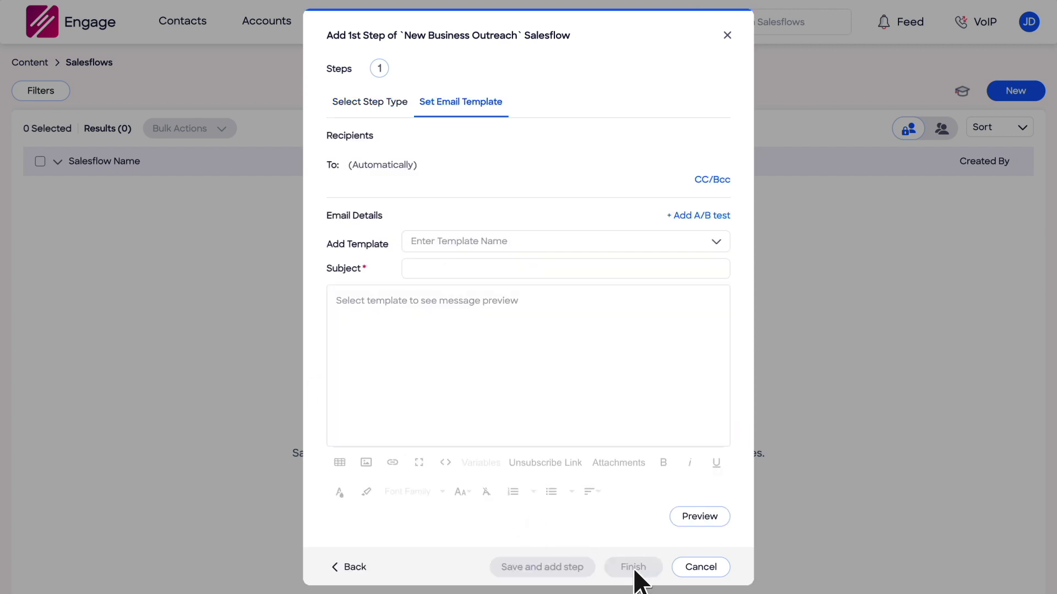
{"action": "left_click", "coordinate": [716, 241]}
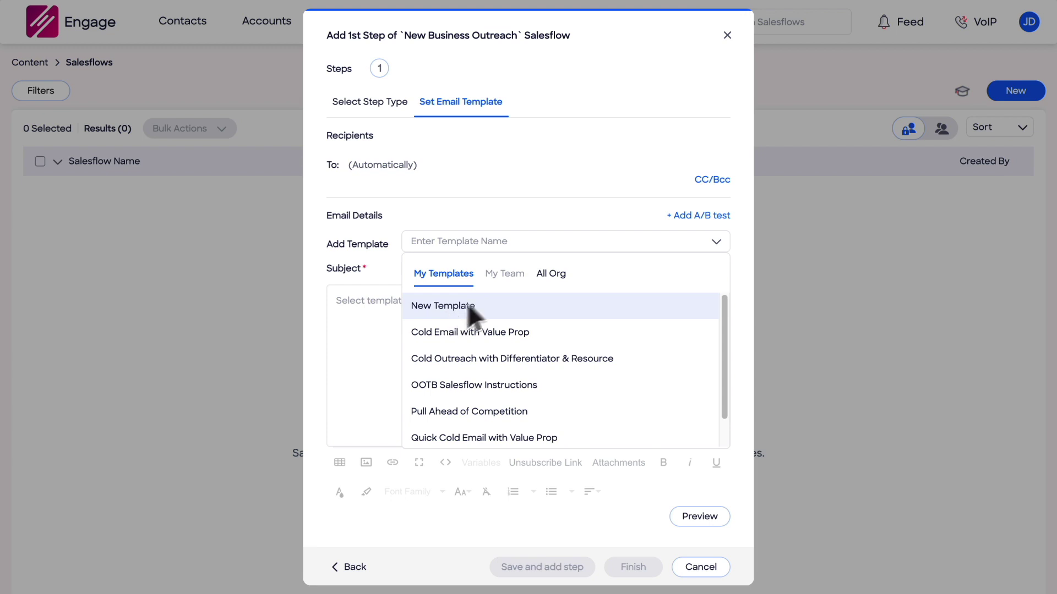
{"action": "left_click", "coordinate": [693, 214]}
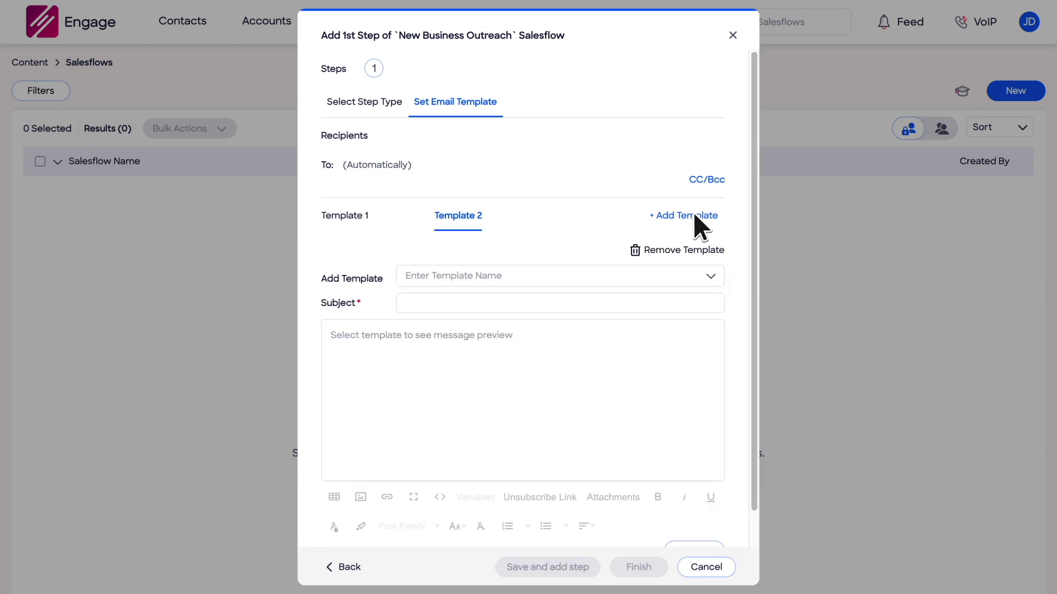
{"action": "left_click", "coordinate": [707, 272]}
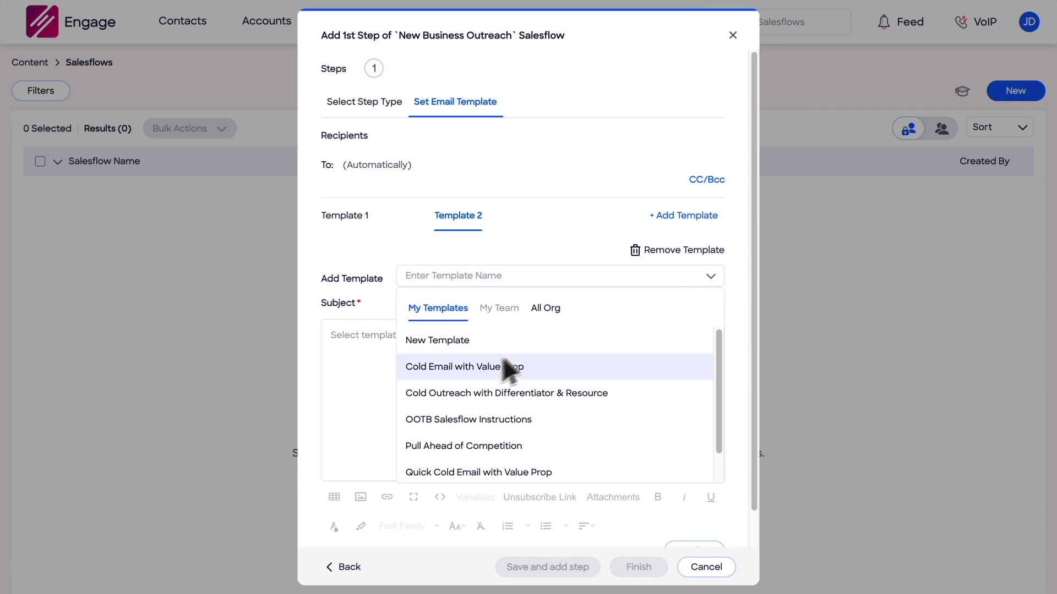
{"action": "left_click", "coordinate": [474, 369]}
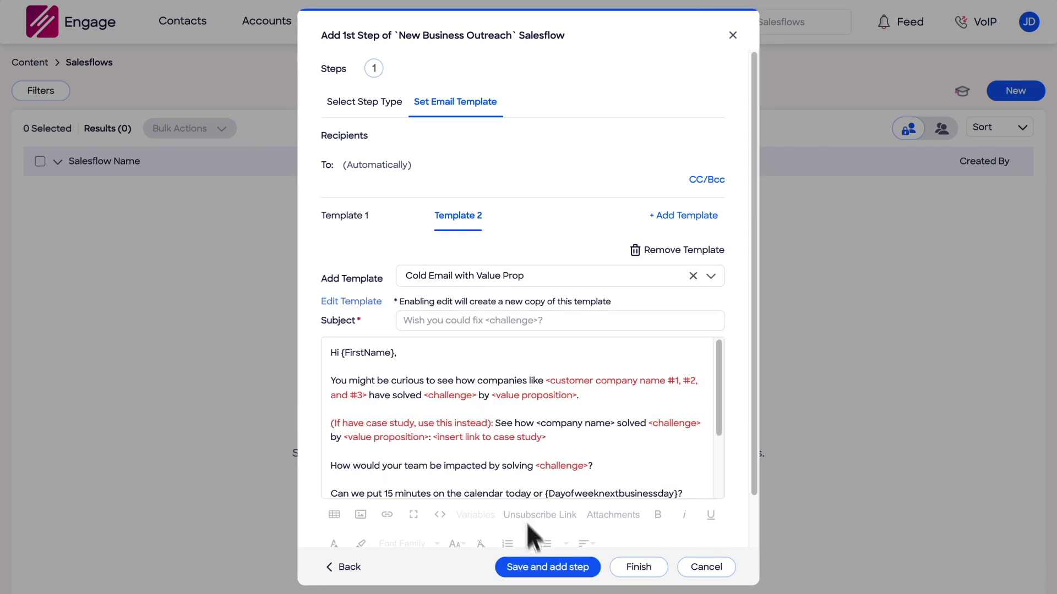
- Save the email step and add a Phone Call step activating after 2 days
{"action": "left_click", "coordinate": [546, 570]}
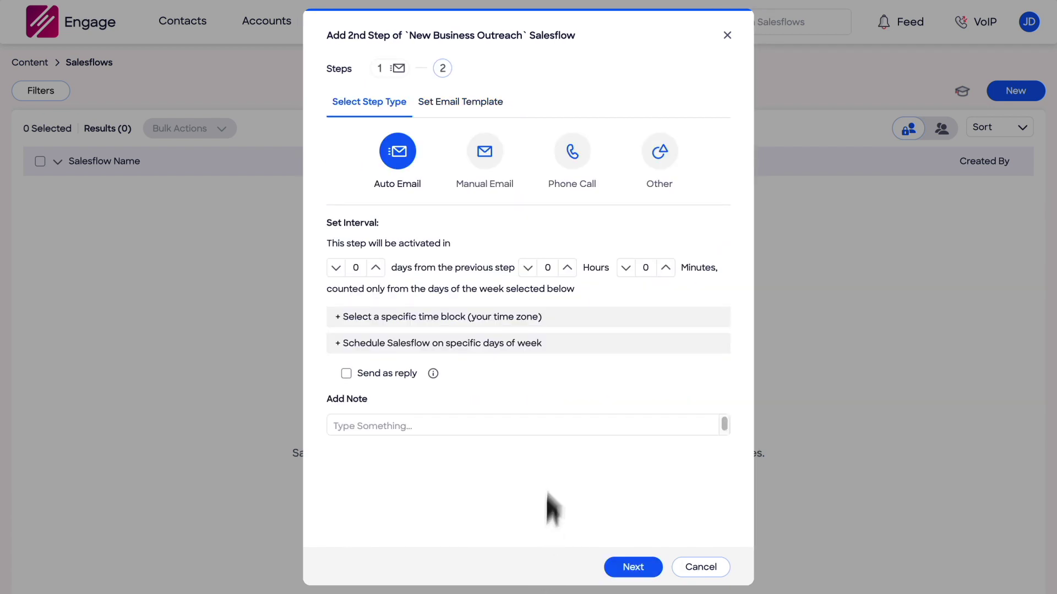
{"action": "left_click", "coordinate": [568, 154]}
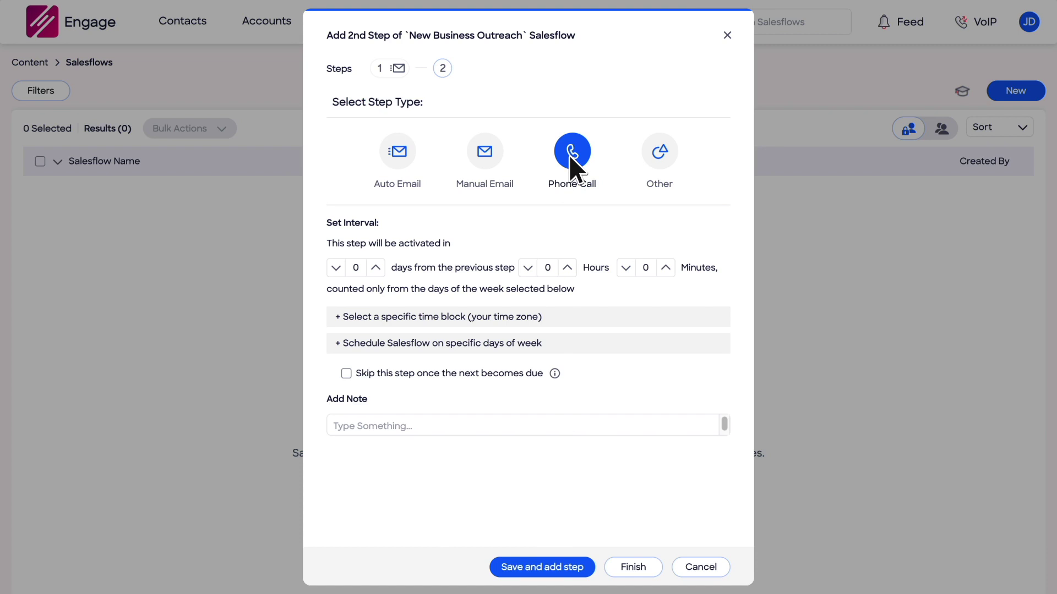
{"action": "left_click", "coordinate": [376, 267]}
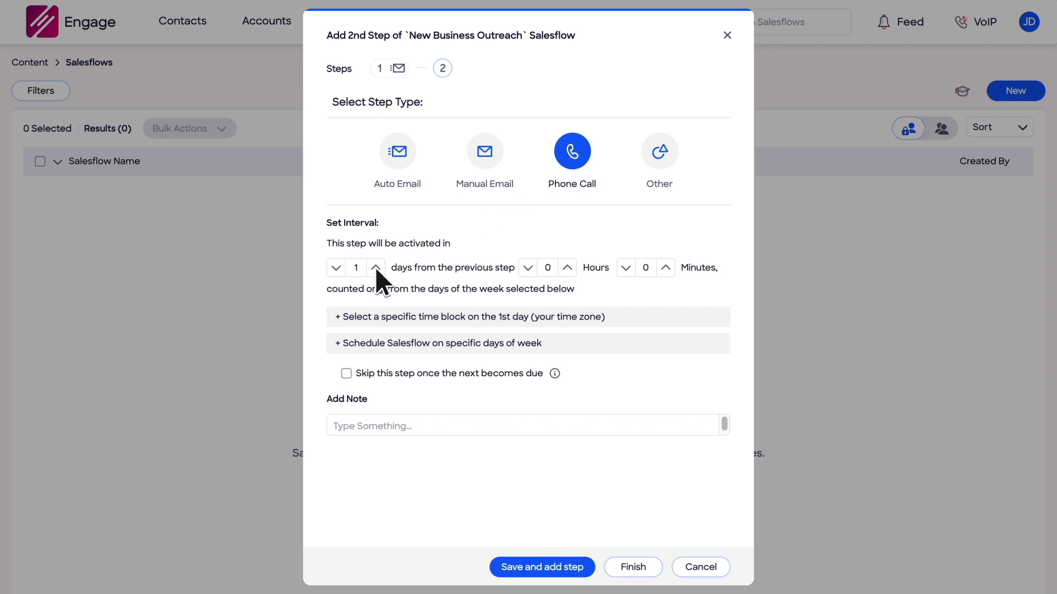
{"action": "left_click", "coordinate": [376, 266]}
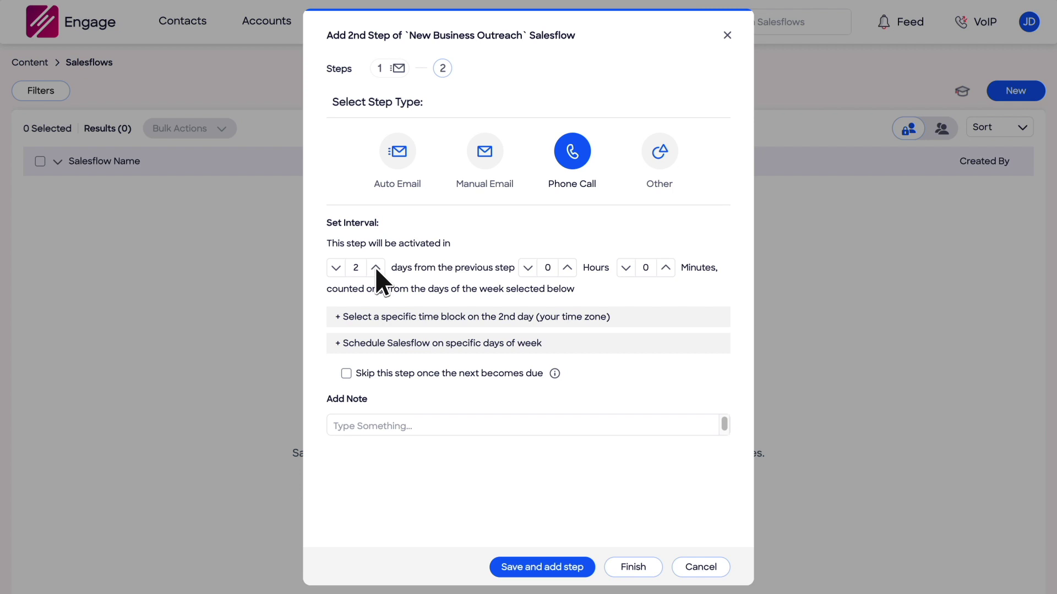
- Finish New Business Outreach so it shows in Salesflows with 2 steps over 2 days
{"action": "left_click", "coordinate": [630, 565]}
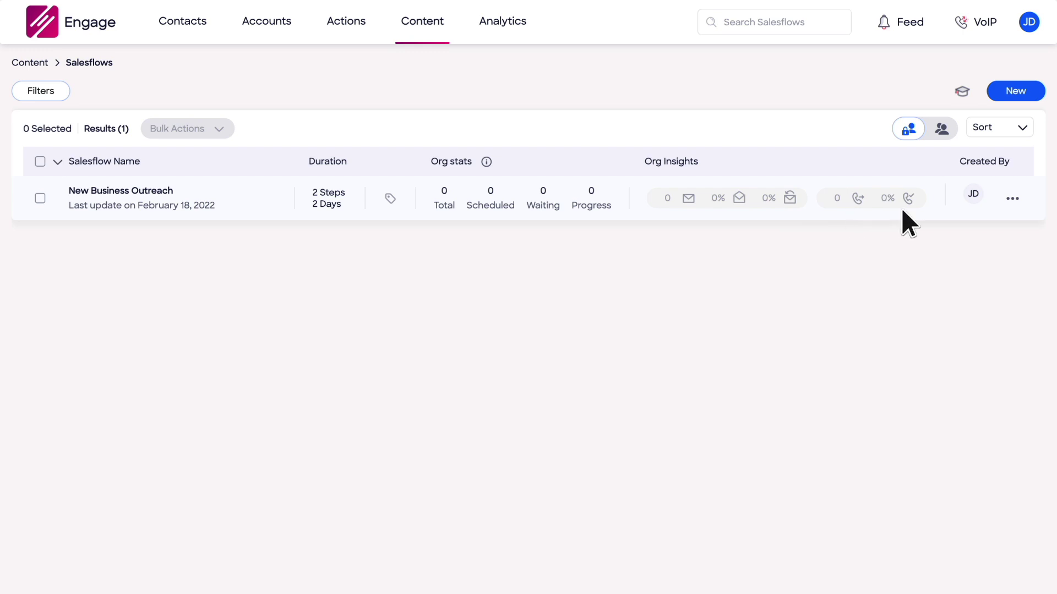
- Open the New Business Outreach row to view its stats and A/B-tested Auto Email step
{"action": "left_click", "coordinate": [263, 191]}
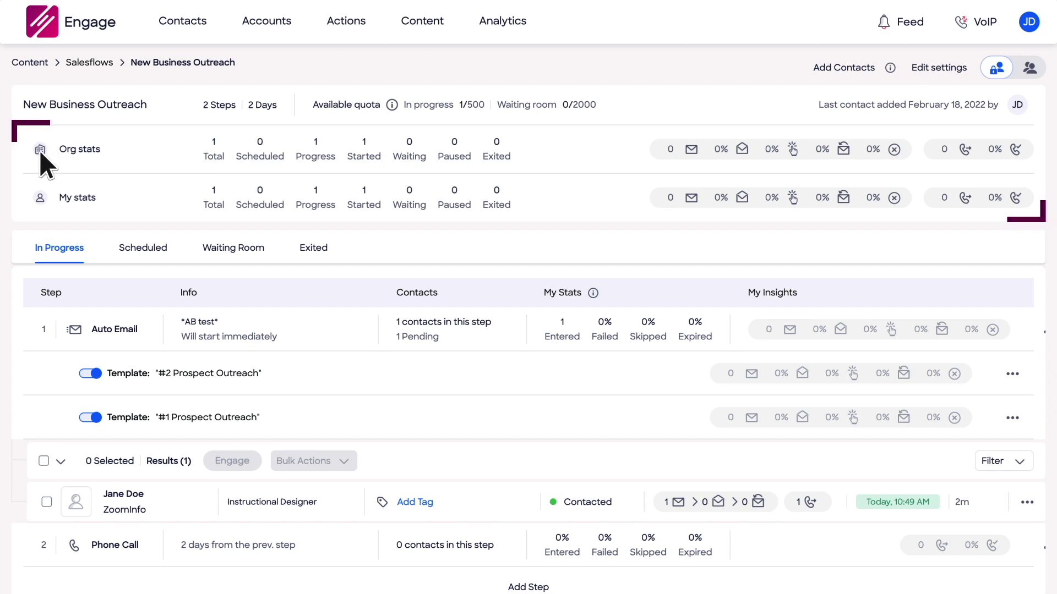